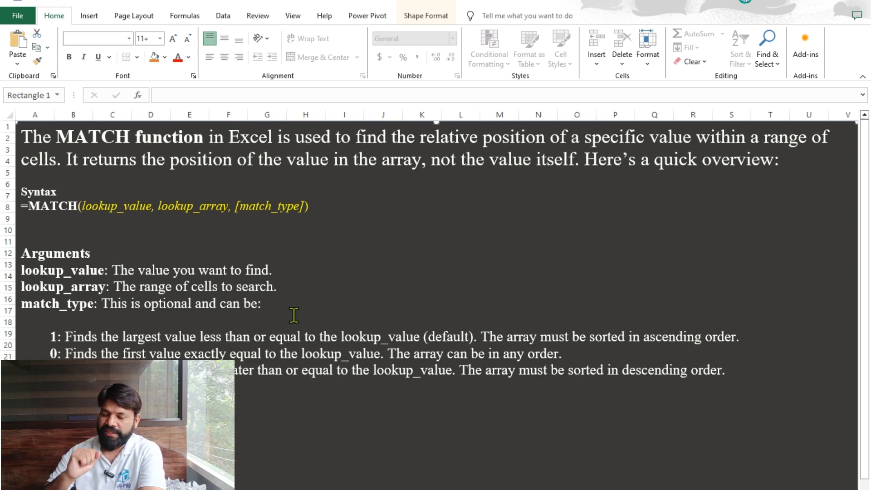
Review the MATCH function overview and the Names list with its name lookup and position cells.
{"action": "scroll", "coordinate": [383, 381], "scroll_direction": "down", "scroll_amount": 4}
{"action": "scroll", "coordinate": [383, 392], "scroll_direction": "up", "scroll_amount": 4}
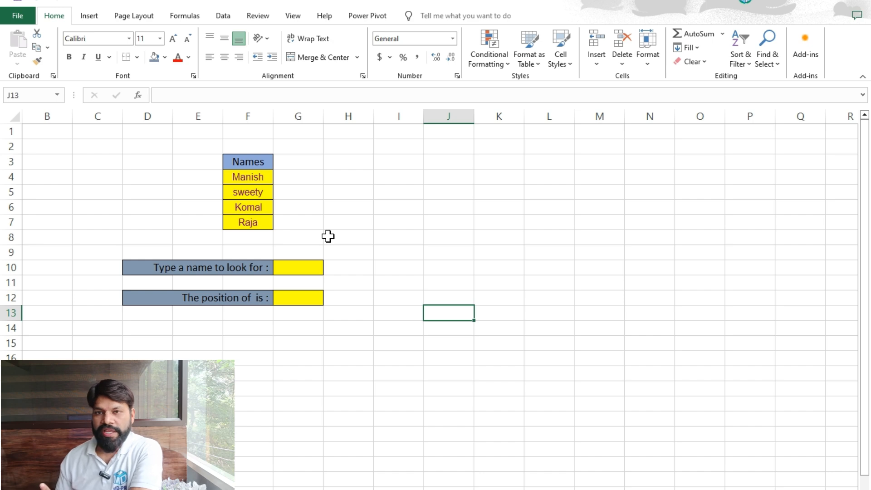
{"action": "left_click", "coordinate": [327, 182]}
{"action": "left_click", "coordinate": [246, 173]}
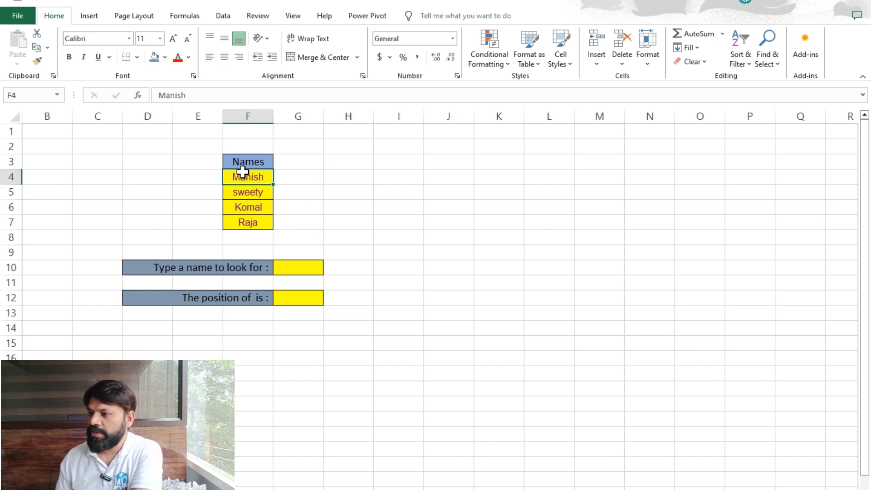
{"action": "left_click", "coordinate": [335, 165]}
{"action": "left_click", "coordinate": [248, 163]}
{"action": "left_click", "coordinate": [251, 190]}
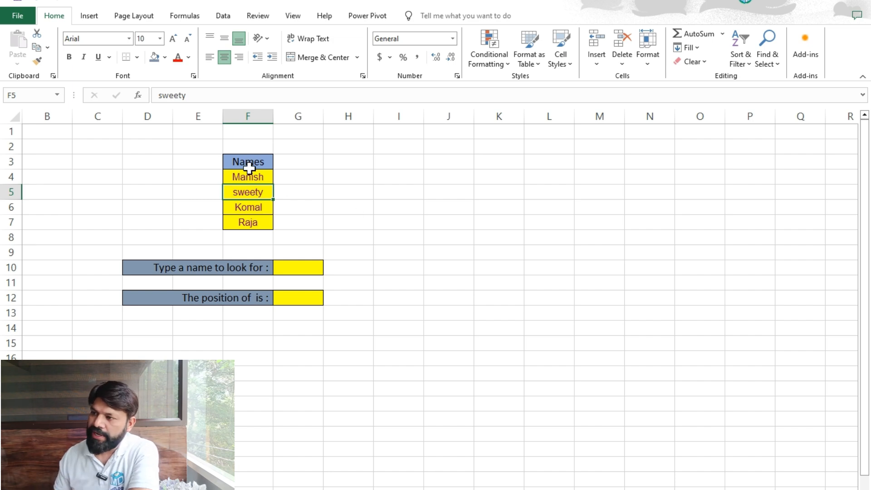
{"action": "left_click", "coordinate": [248, 167]}
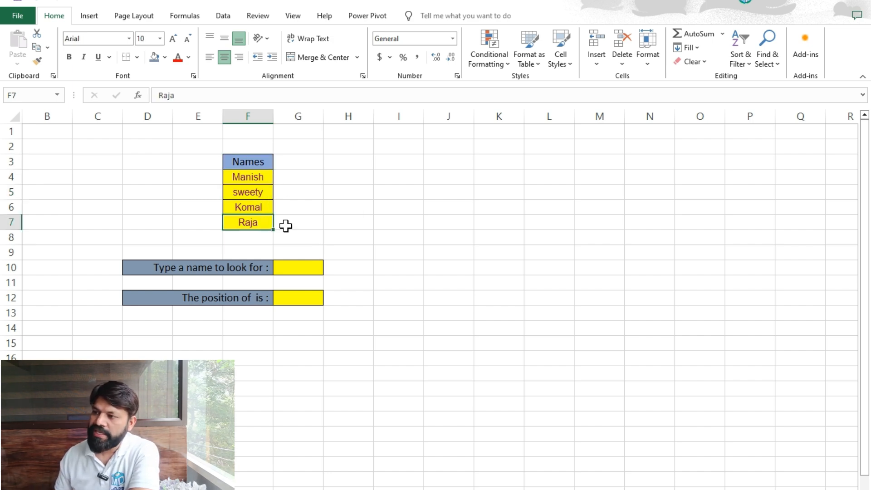
{"action": "left_click", "coordinate": [310, 268]}
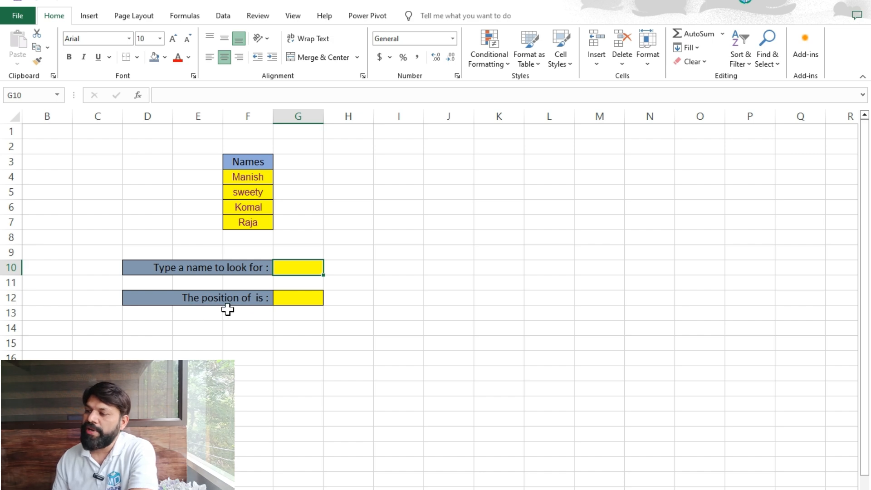
Enter the formula =MATCH(G10,F4:F7,0) in the position cell G12.
{"action": "left_click", "coordinate": [295, 299]}
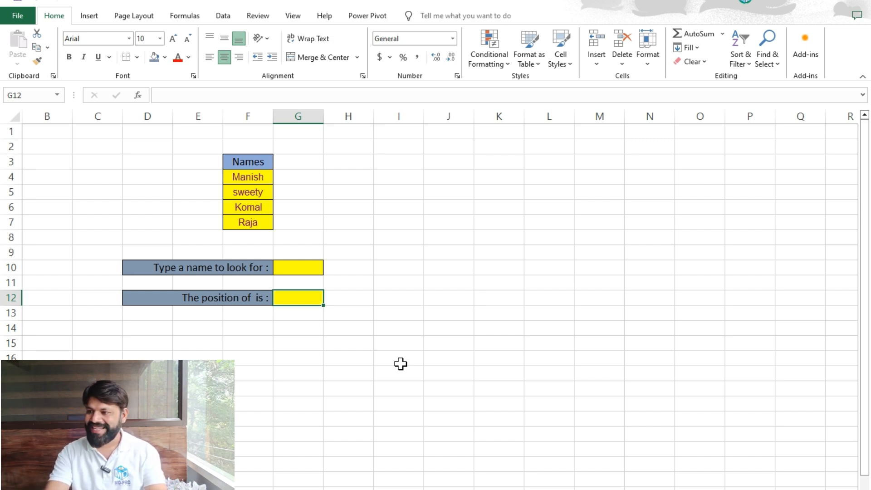
{"action": "type", "text": "="}
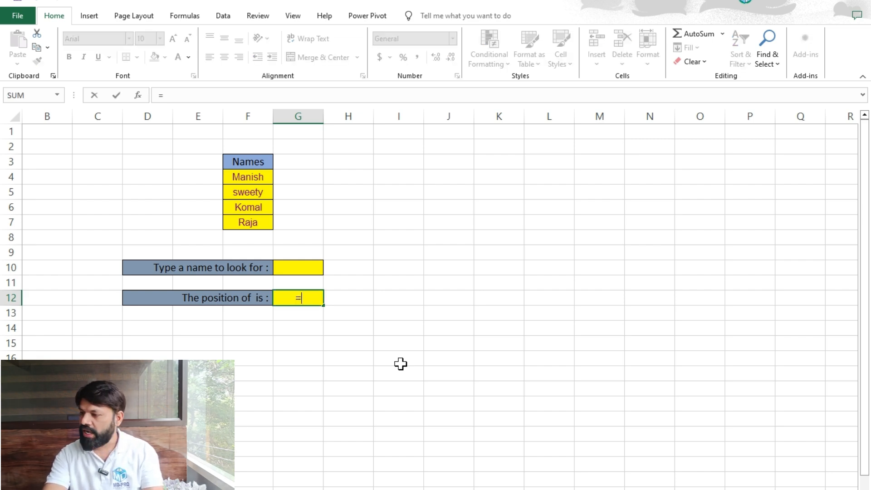
{"action": "type", "text": "match"}
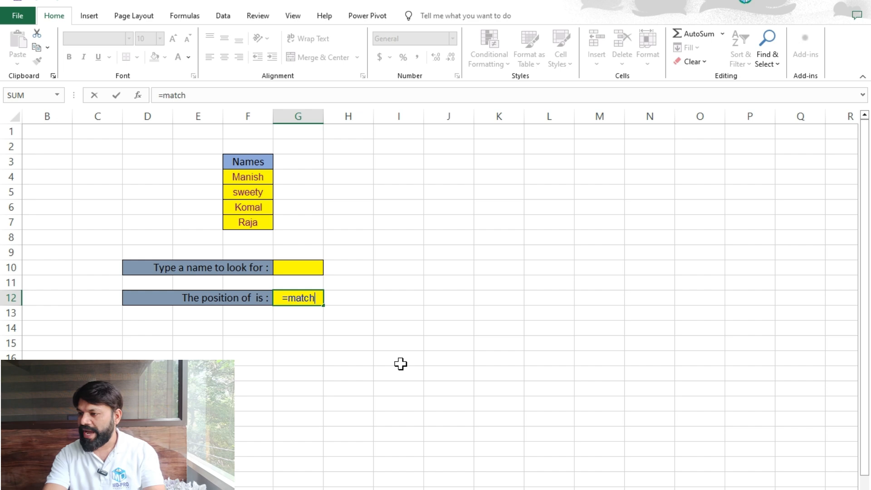
{"action": "key", "text": "Tab"}
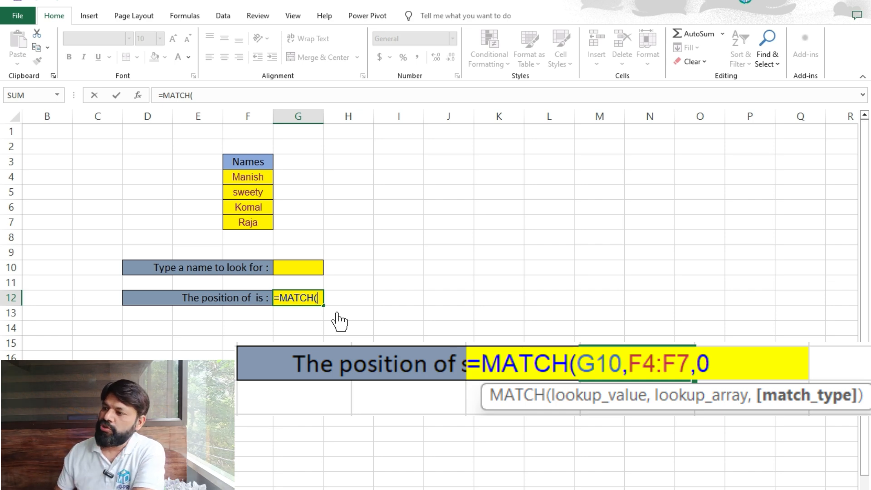
{"action": "left_click", "coordinate": [287, 267]}
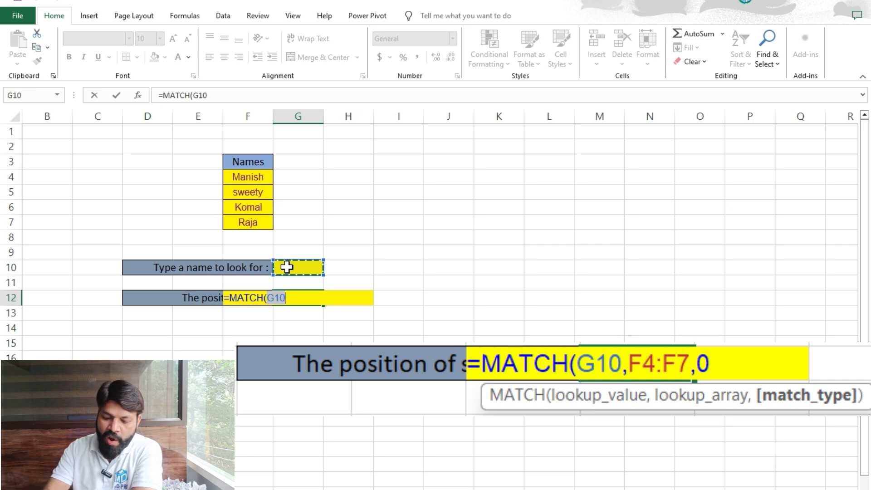
{"action": "type", "text": ","}
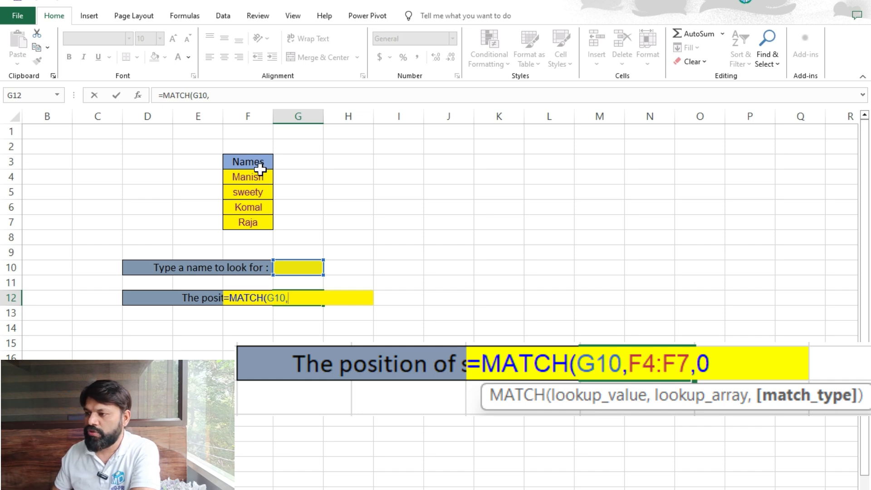
{"action": "left_click_drag", "start_coordinate": [260, 171], "coordinate": [259, 220]}
{"action": "type", "text": ","}
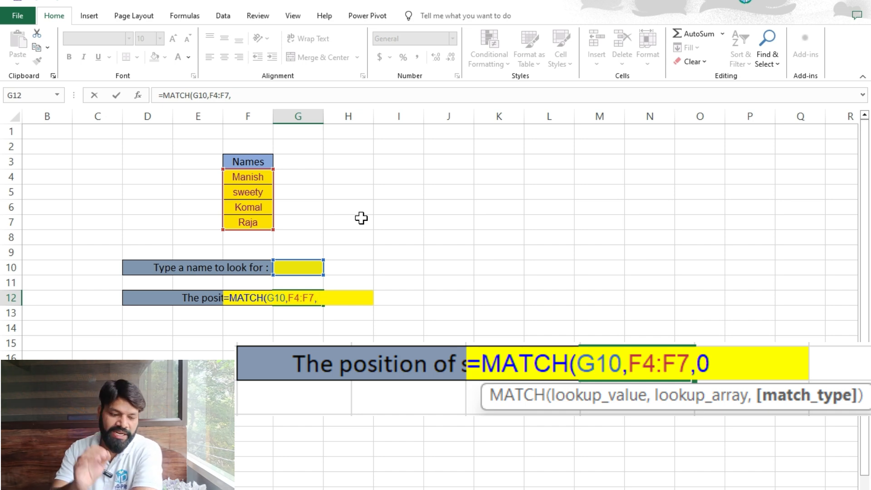
{"action": "type", "text": "0"}
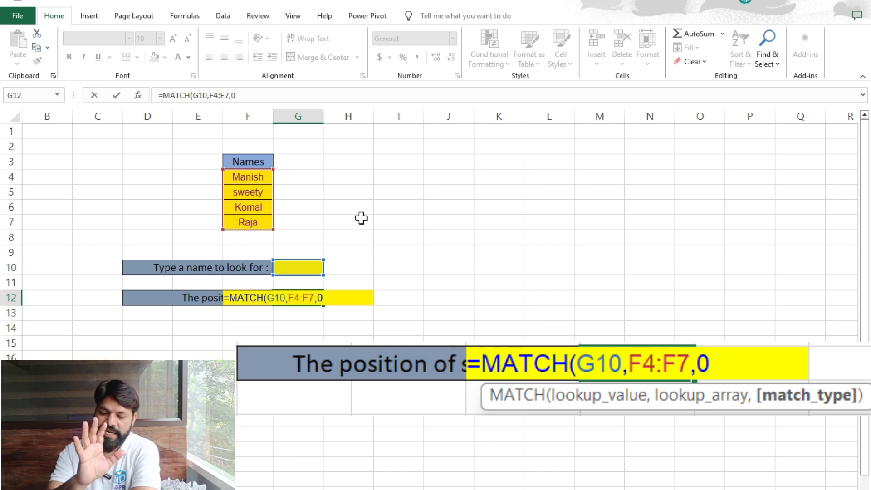
{"action": "type", "text": ")"}
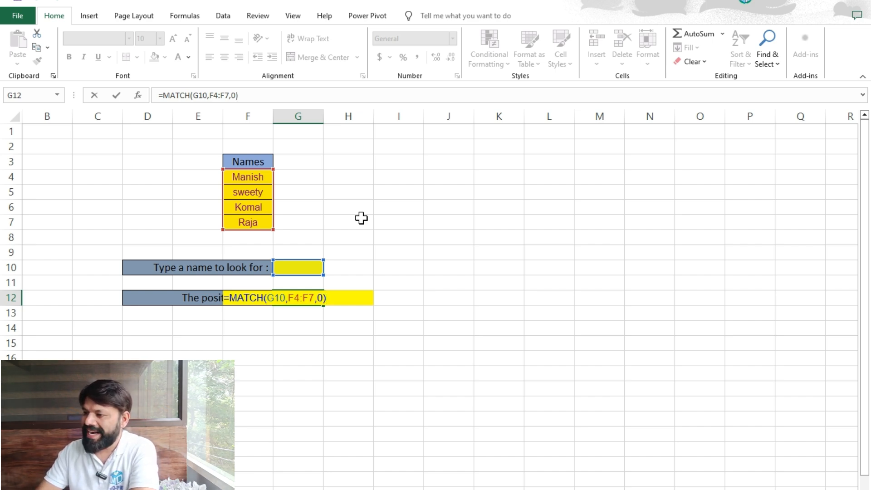
{"action": "key", "text": "Return"}
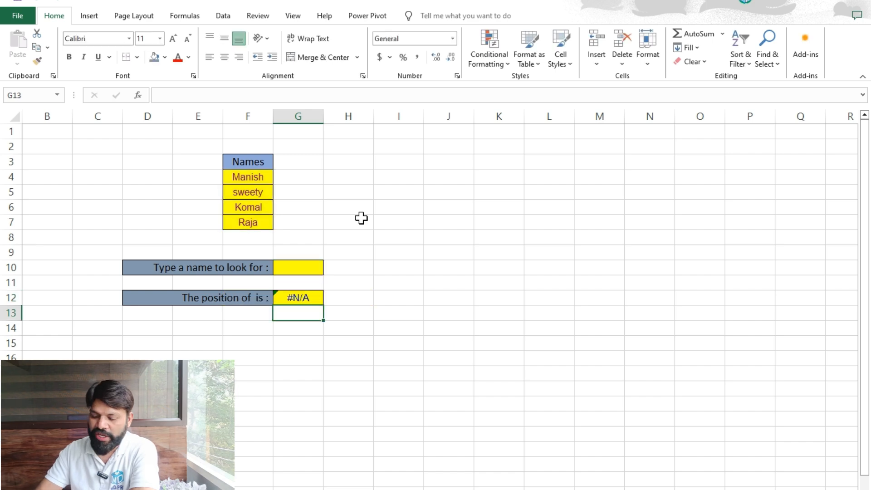
Enter komal as the name to look for in G10.
{"action": "key", "text": "Up"}
{"action": "key", "text": "Up"}
{"action": "key", "text": "Up"}
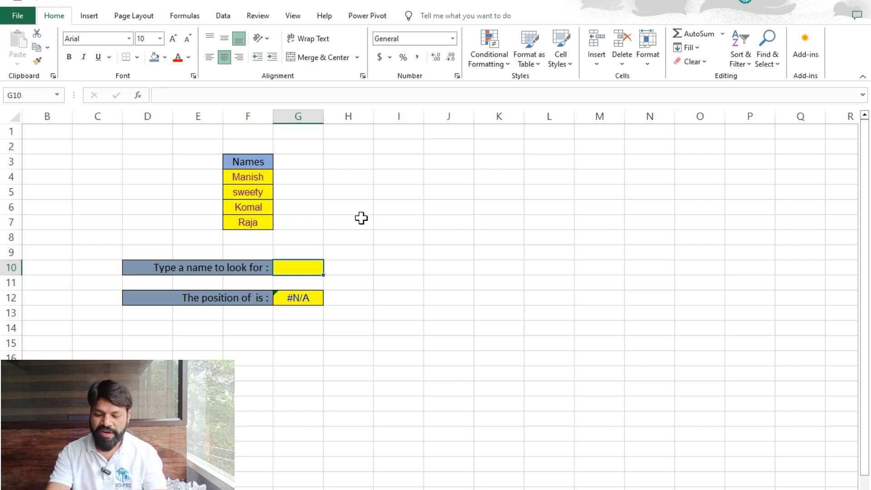
{"action": "type", "text": "ko"}
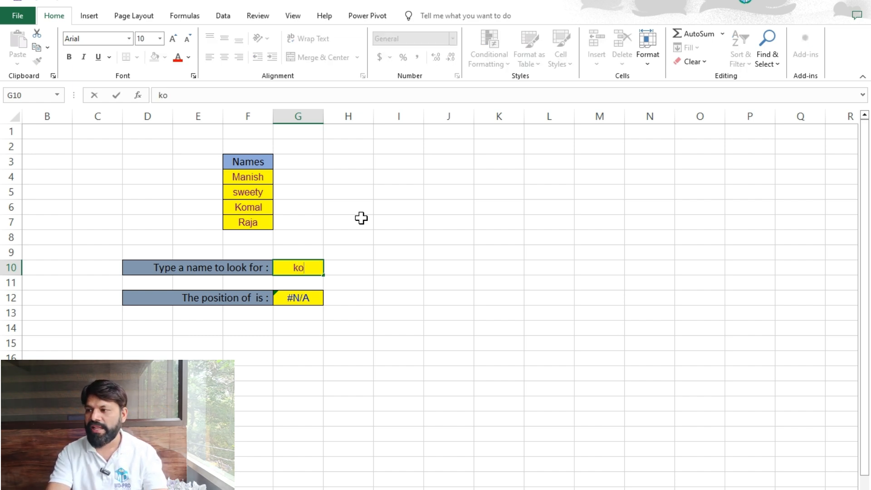
{"action": "type", "text": "mal"}
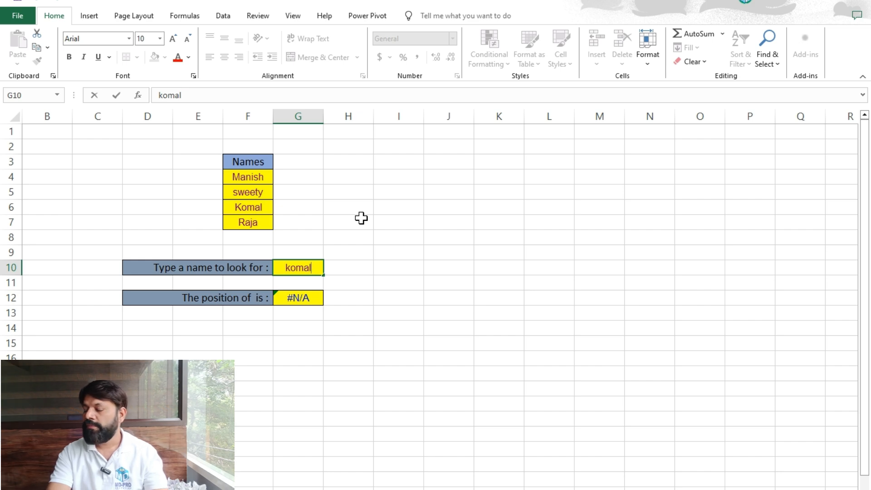
{"action": "key", "text": "Return"}
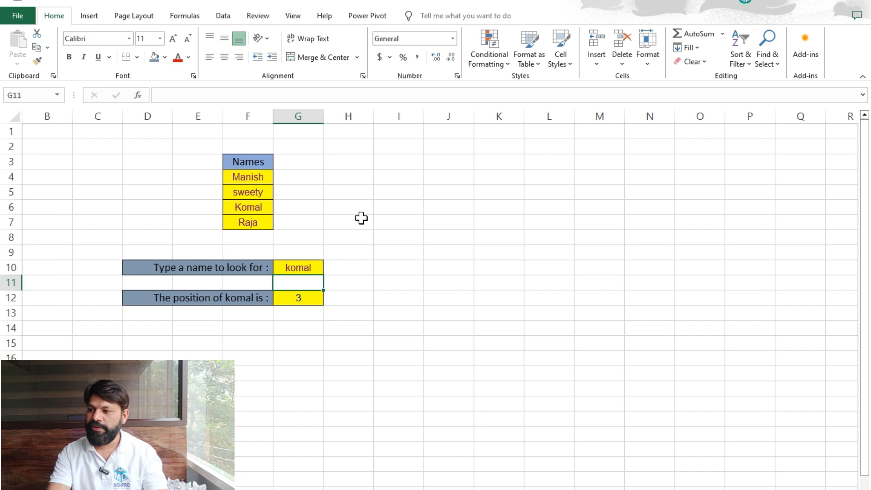
Replace the name to look for with manish.
{"action": "key", "text": "Up"}
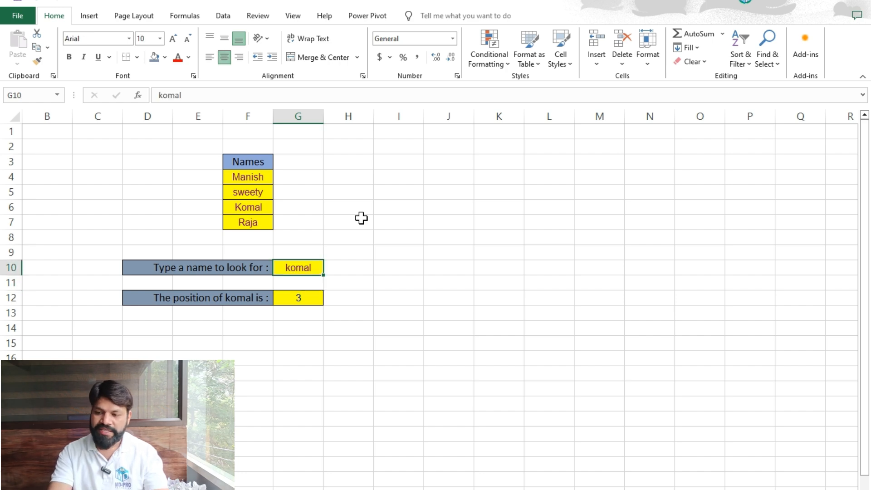
{"action": "type", "text": "manish"}
{"action": "key", "text": "Return"}
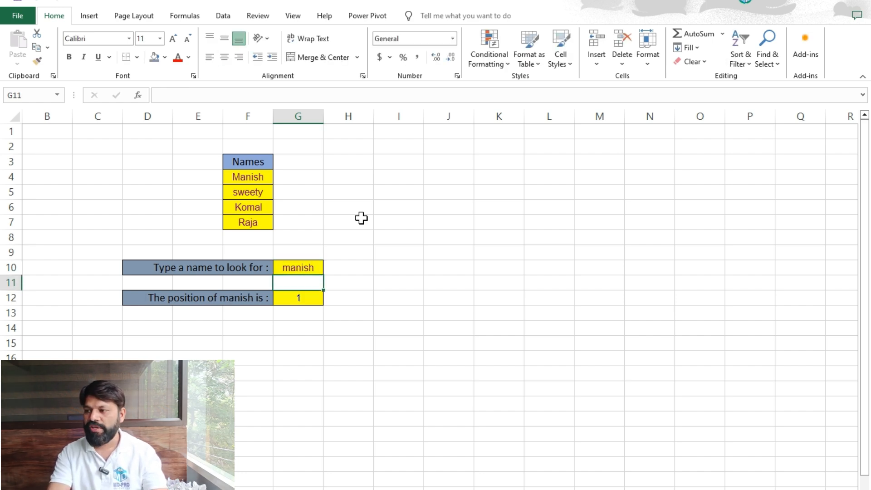
Replace the name to look for with sweety.
{"action": "key", "text": "Up"}
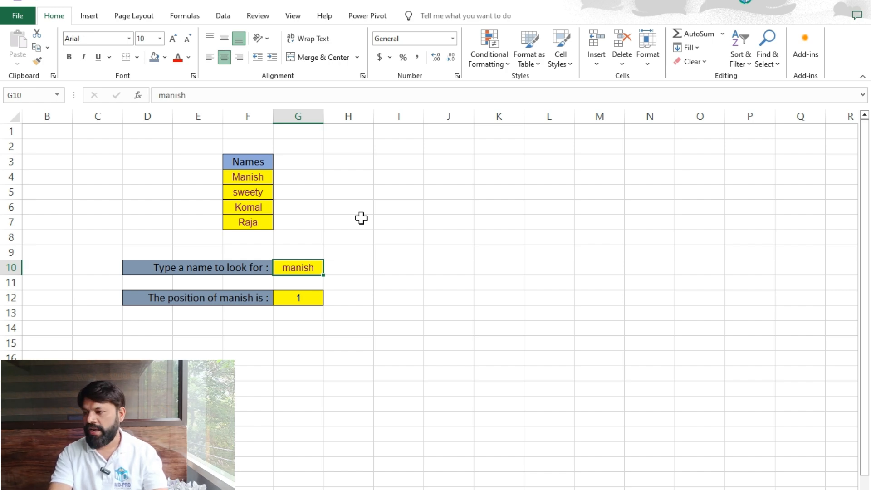
{"action": "type", "text": "swe"}
{"action": "key", "text": "BackSpace"}
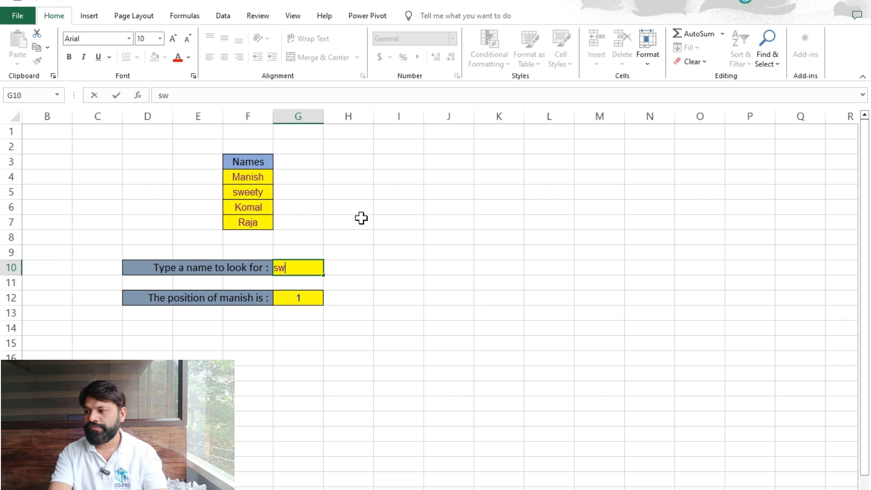
{"action": "type", "text": "ee"}
{"action": "key", "text": "BackSpace"}
{"action": "key", "text": "BackSpace"}
{"action": "type", "text": "ee"}
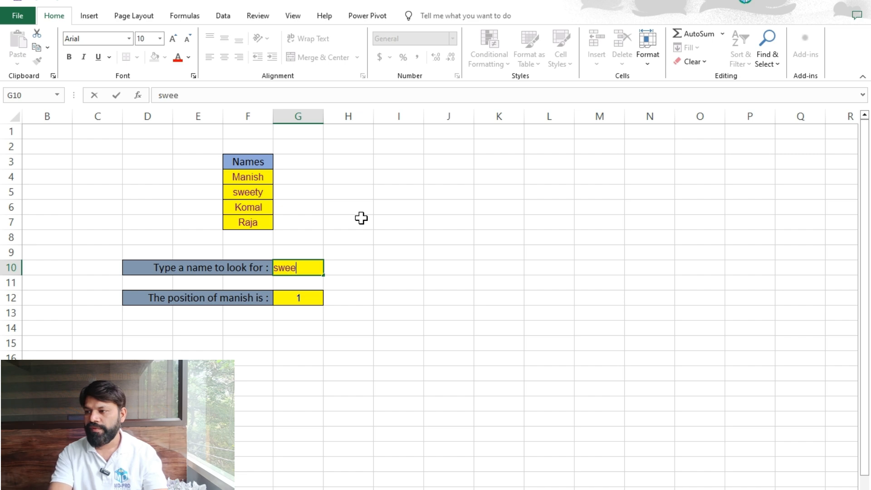
{"action": "type", "text": "ty"}
{"action": "key", "text": "Return"}
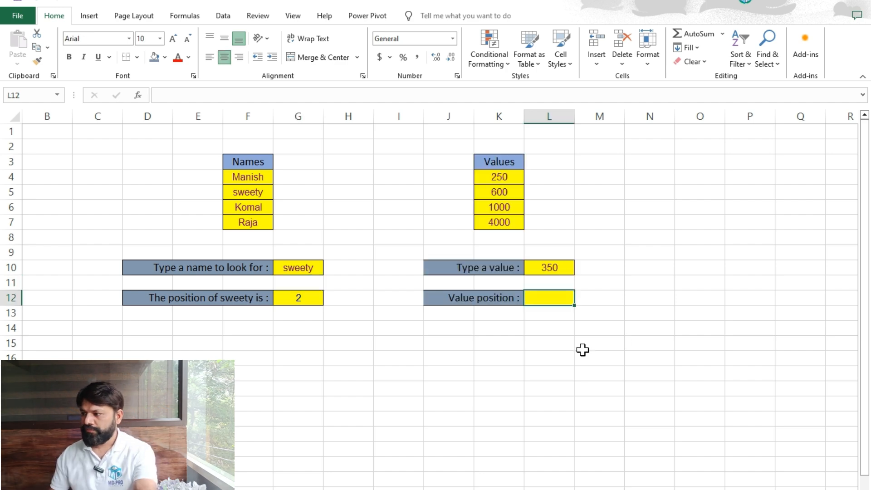
Examine the Values list and its Type a value and Value position cells.
{"action": "left_click", "coordinate": [558, 357]}
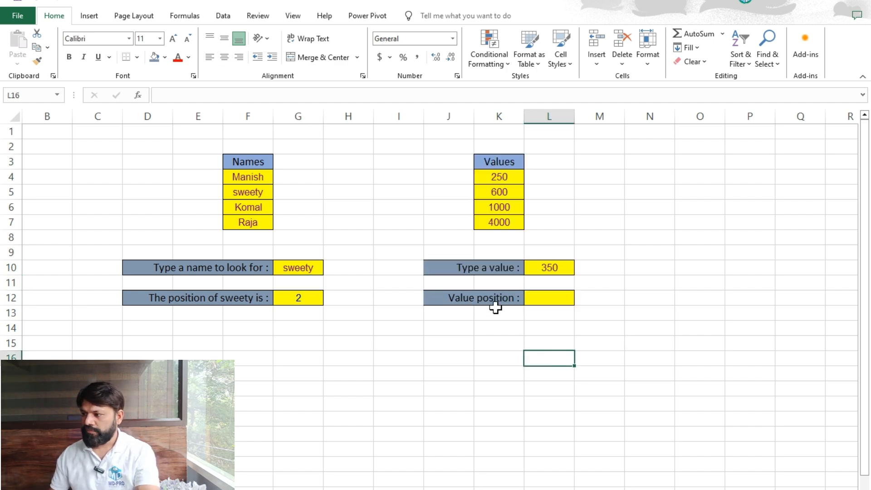
{"action": "left_click", "coordinate": [494, 313]}
{"action": "left_click", "coordinate": [377, 356]}
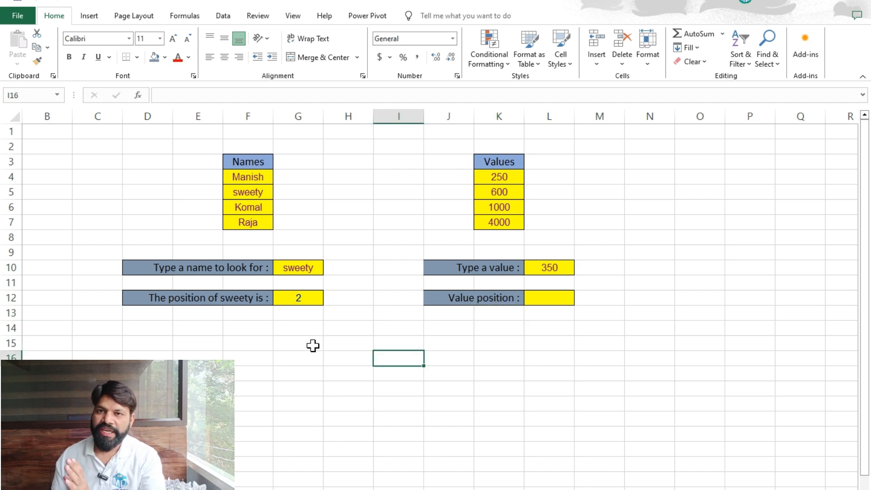
{"action": "left_click", "coordinate": [472, 205]}
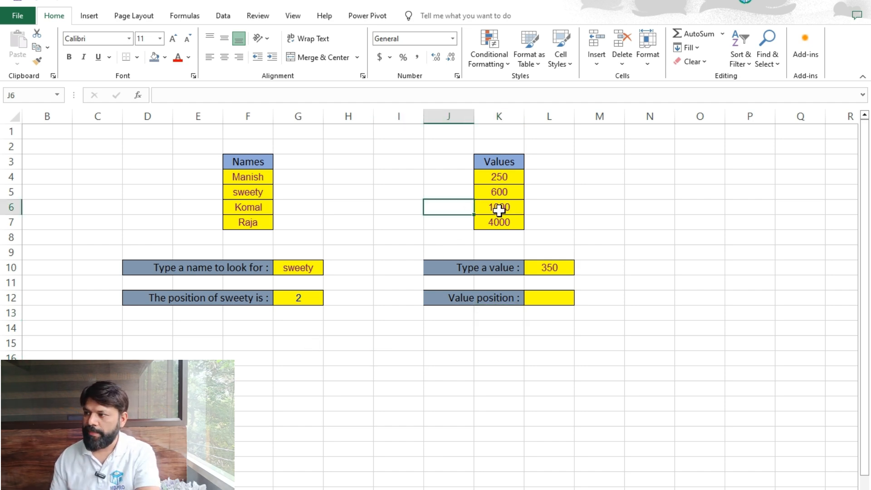
{"action": "left_click", "coordinate": [538, 191]}
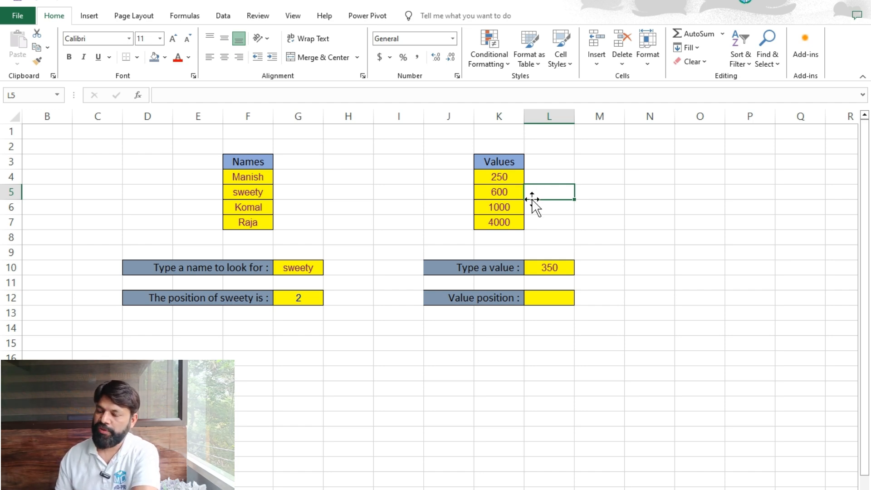
{"action": "left_click", "coordinate": [511, 177]}
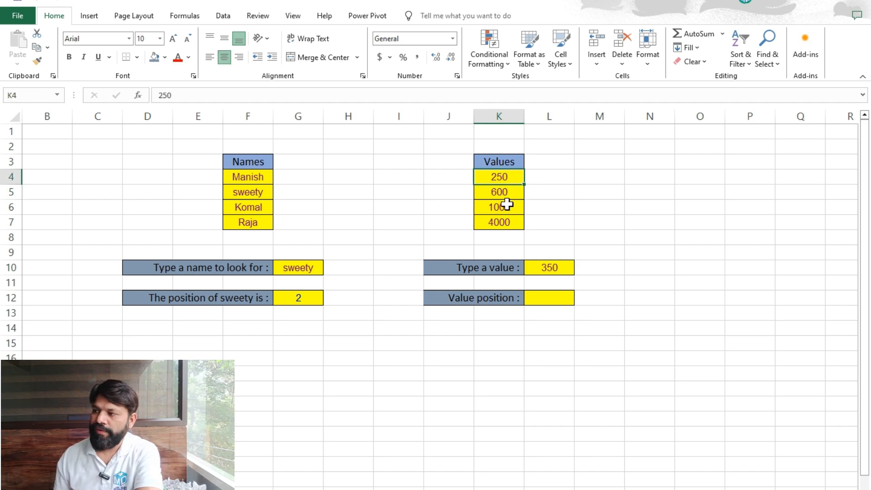
{"action": "left_click", "coordinate": [512, 193]}
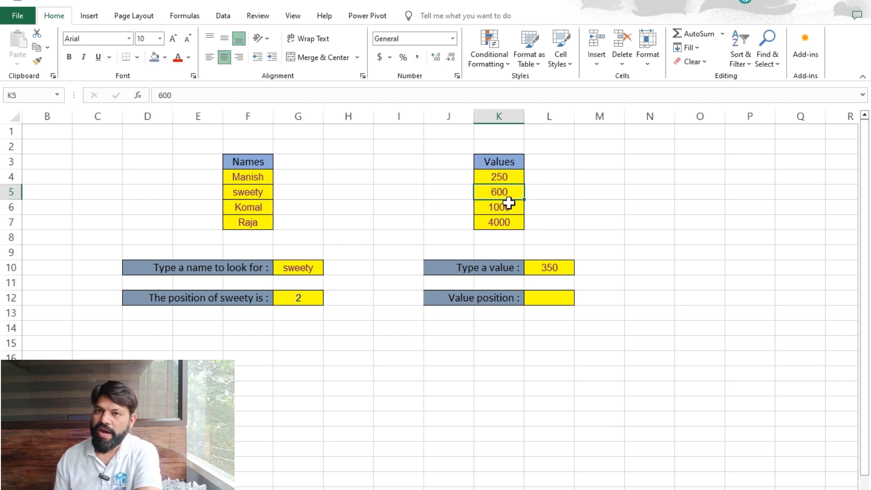
{"action": "left_click", "coordinate": [510, 205]}
{"action": "left_click", "coordinate": [511, 222]}
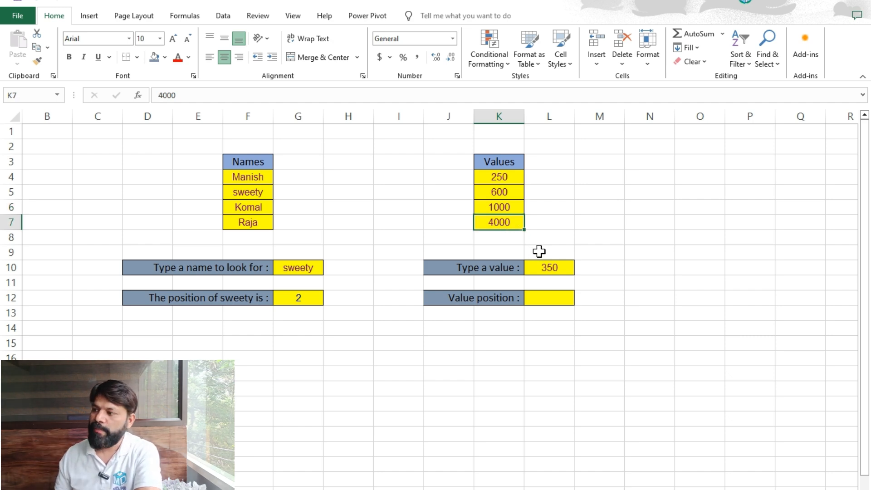
Clear the Type a value cell L10 and move to the Value position cell.
{"action": "left_click", "coordinate": [550, 267]}
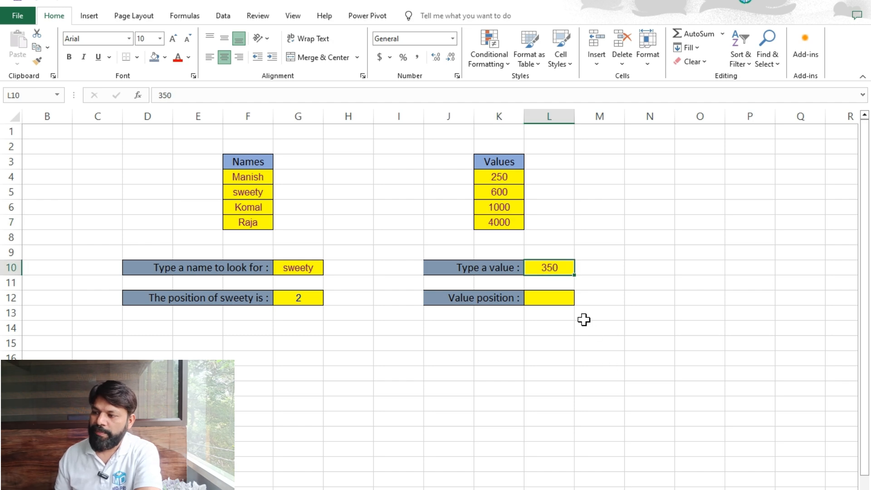
{"action": "key", "text": "BackSpace"}
{"action": "key", "text": "Return"}
{"action": "key", "text": "Return"}
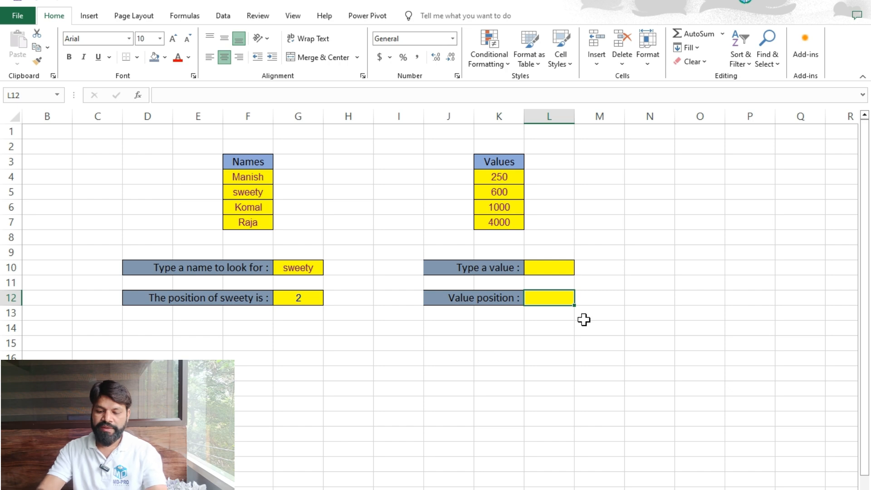
Enter the formula =MATCH(L10,K4:K7,0) in the Value position cell to find the typed value in the Values list.
{"action": "type", "text": "="}
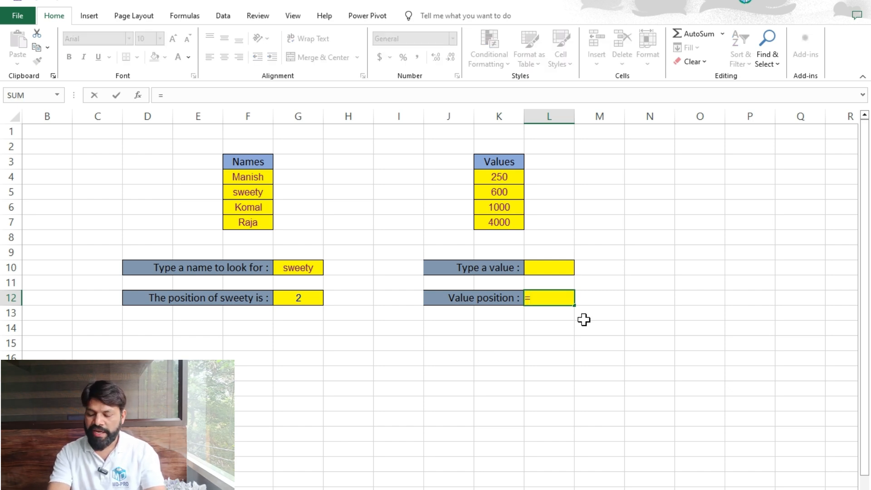
{"action": "type", "text": "mat"}
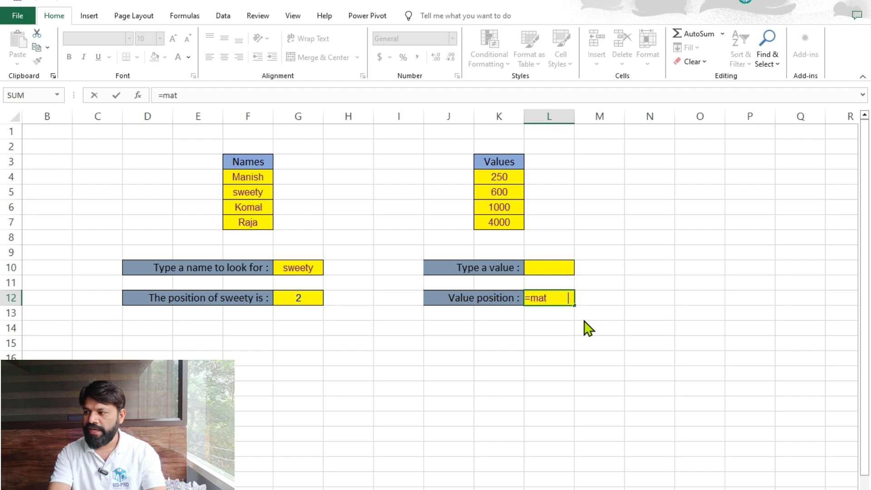
{"action": "key", "text": "Tab"}
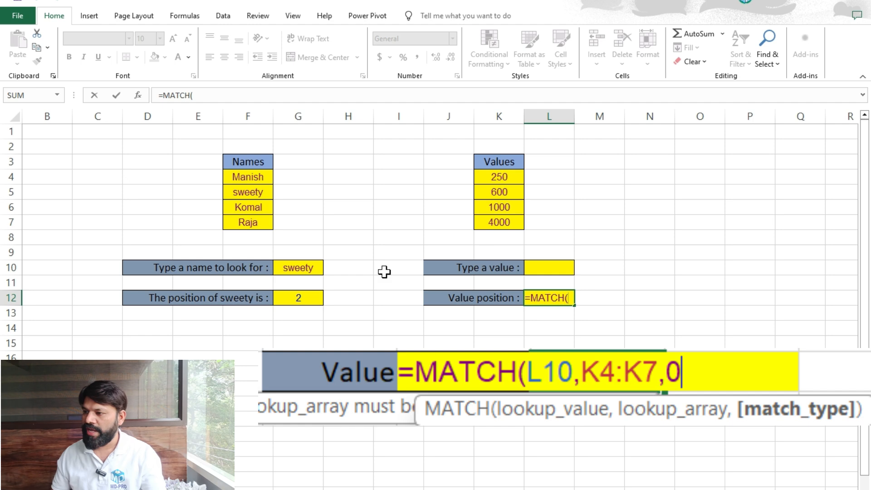
{"action": "left_click", "coordinate": [538, 269]}
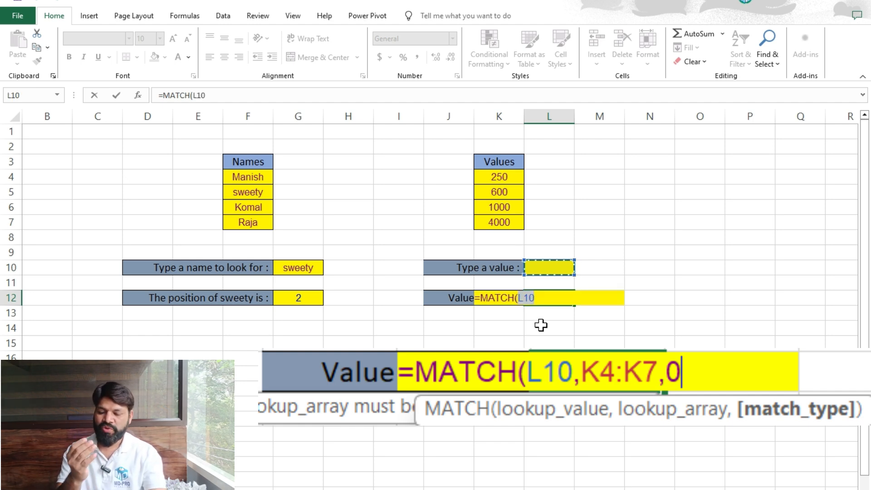
{"action": "type", "text": ","}
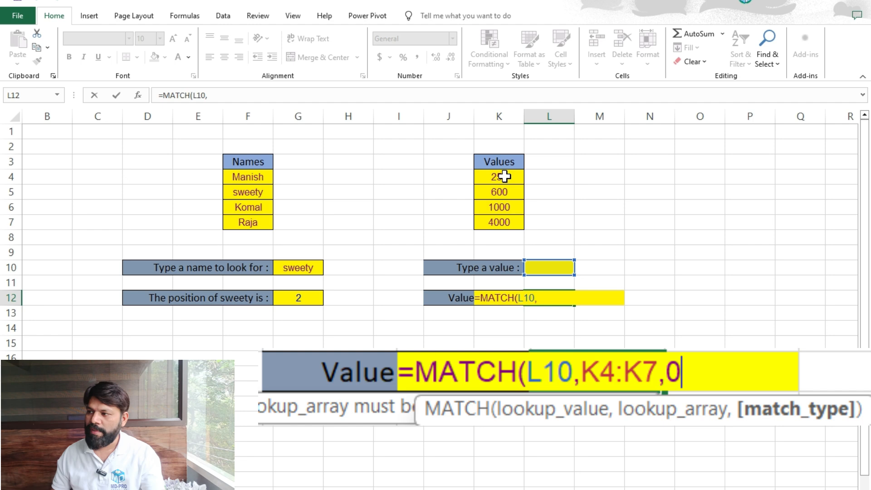
{"action": "left_click_drag", "start_coordinate": [505, 175], "coordinate": [502, 222]}
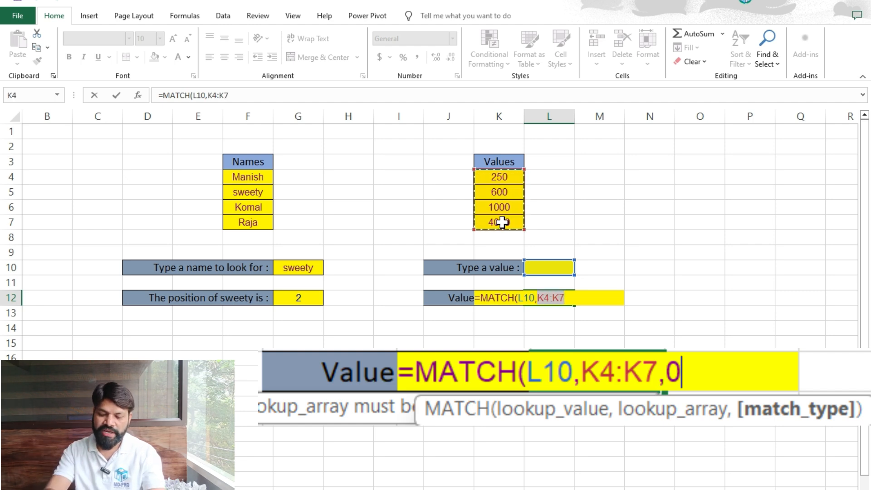
{"action": "type", "text": ","}
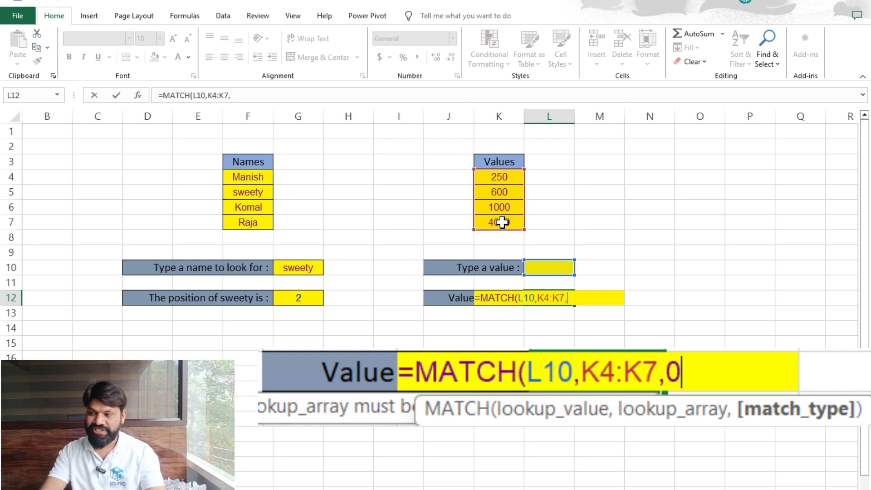
{"action": "type", "text": "0"}
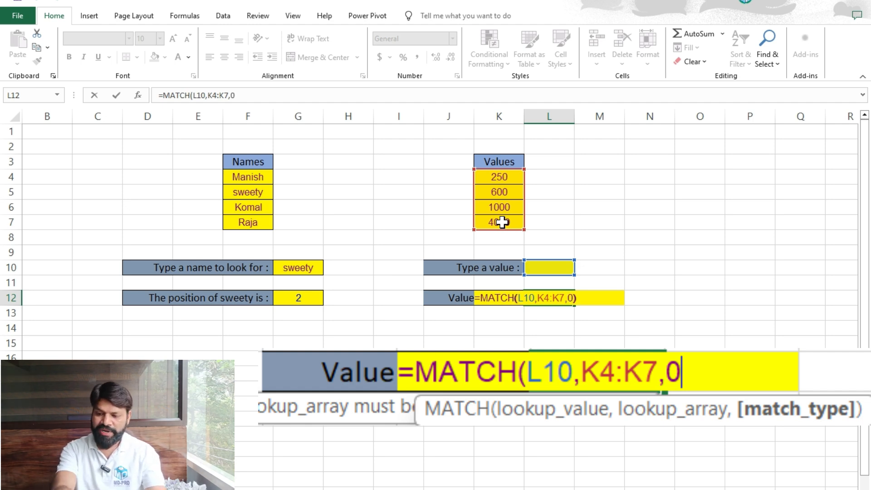
{"action": "type", "text": ")"}
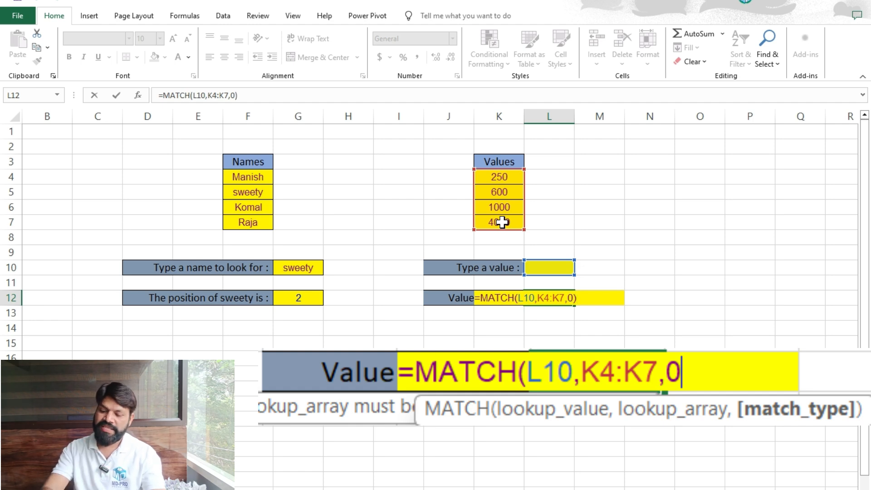
{"action": "key", "text": "Return"}
Enter 250 as the value to look for in the Type a value cell.
{"action": "key", "text": "Up"}
{"action": "key", "text": "Up"}
{"action": "key", "text": "Up"}
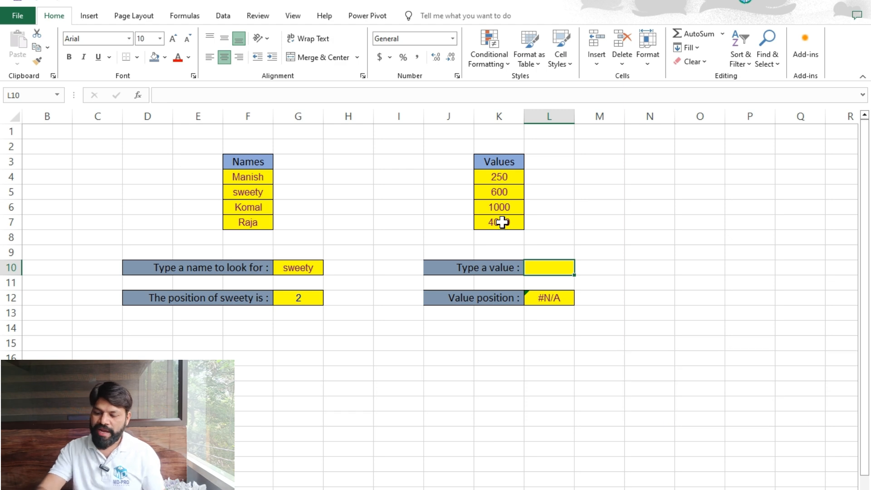
{"action": "type", "text": "250"}
{"action": "key", "text": "Return"}
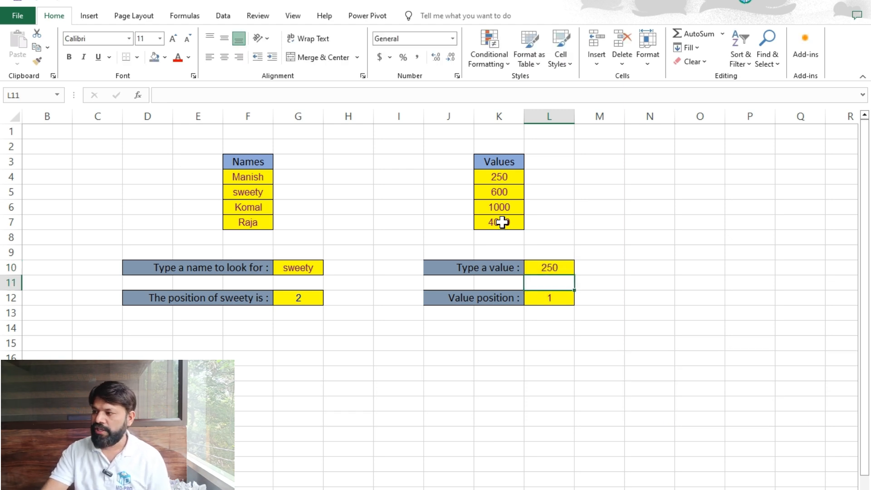
Replace the value to look for with 600.
{"action": "key", "text": "Up"}
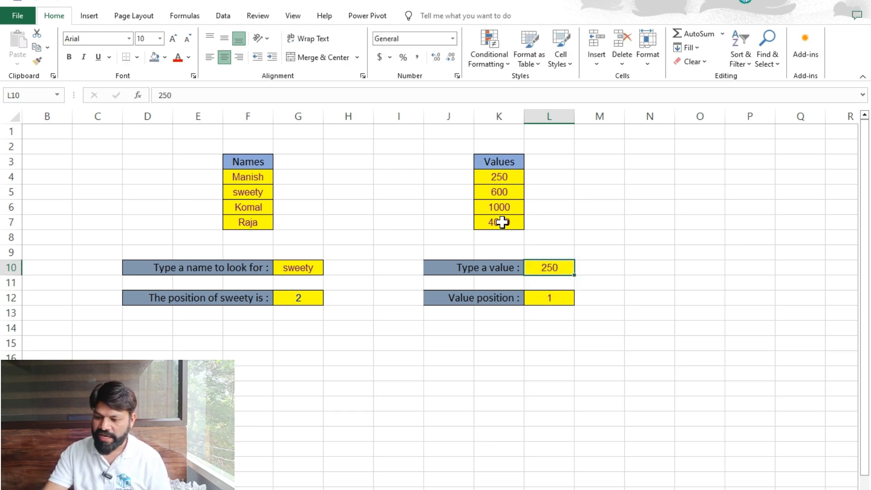
{"action": "type", "text": "600"}
{"action": "key", "text": "Return"}
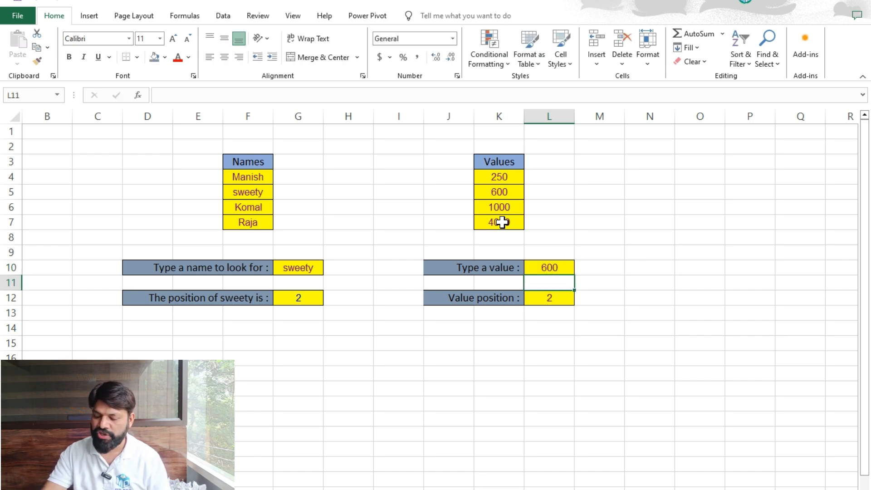
Replace the value to look for with 300.
{"action": "key", "text": "Up"}
{"action": "type", "text": "3"}
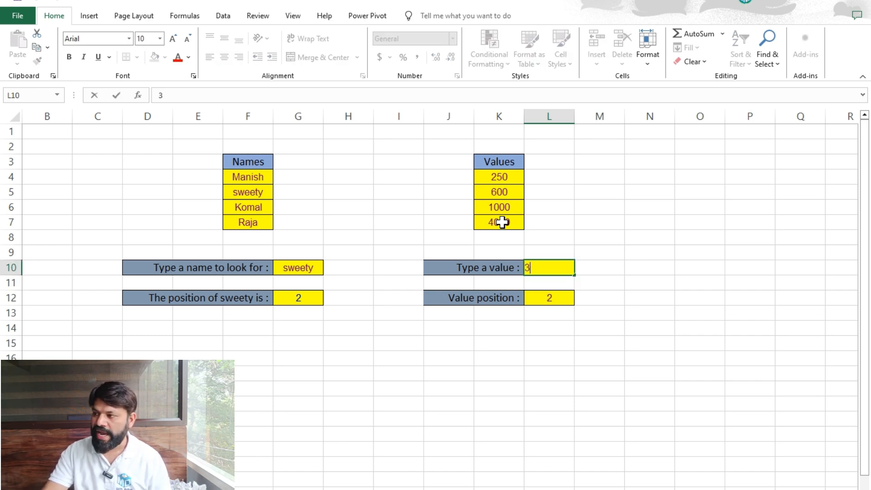
{"action": "type", "text": "00"}
{"action": "key", "text": "Return"}
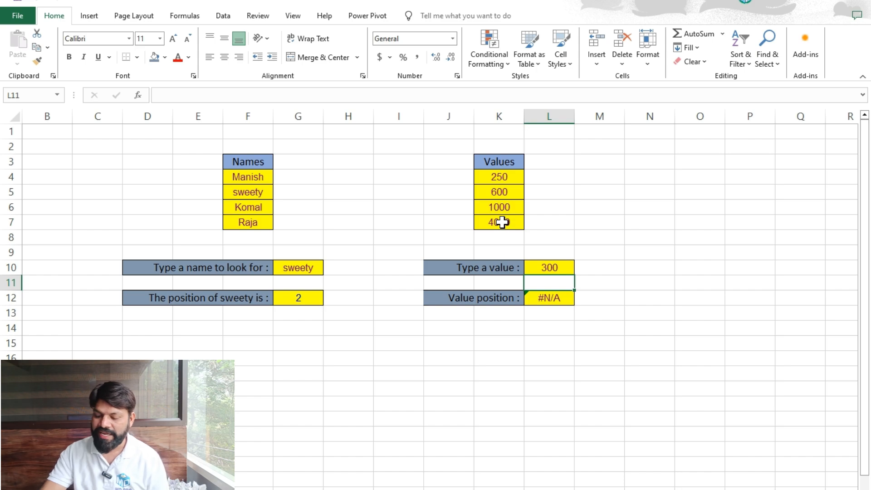